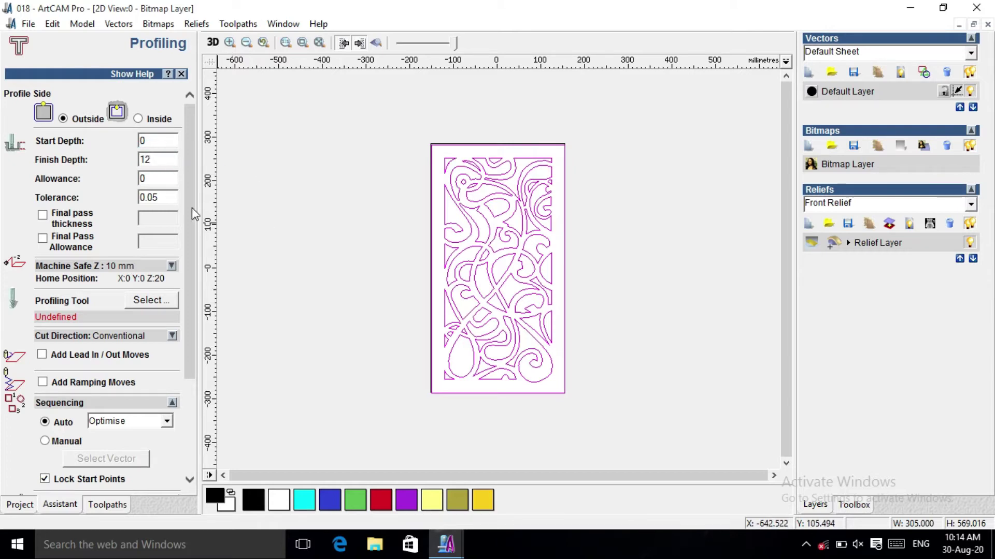
- Set the profiling toolpath's machine safe Z to 10 mm
scroll(179, 217, "down", 3)
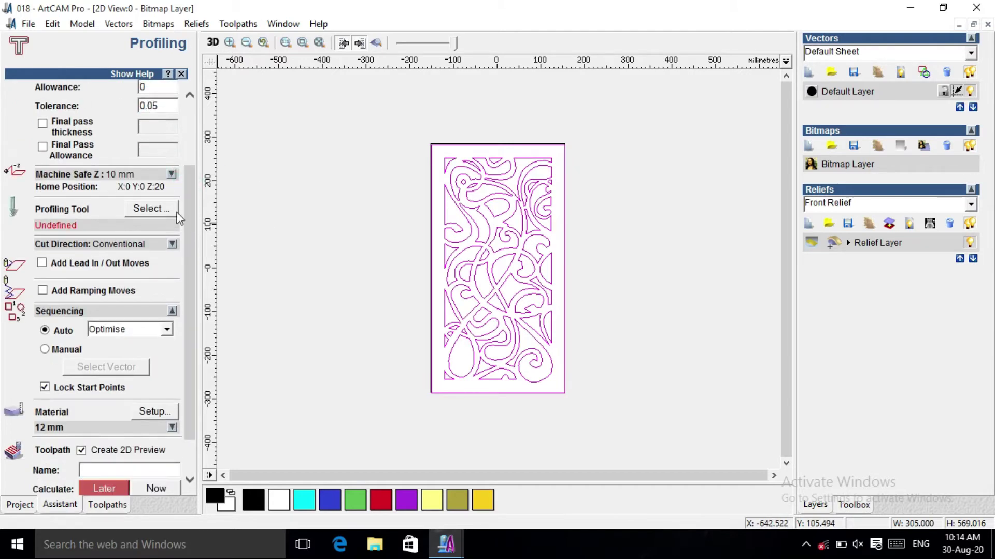
left_click(172, 175)
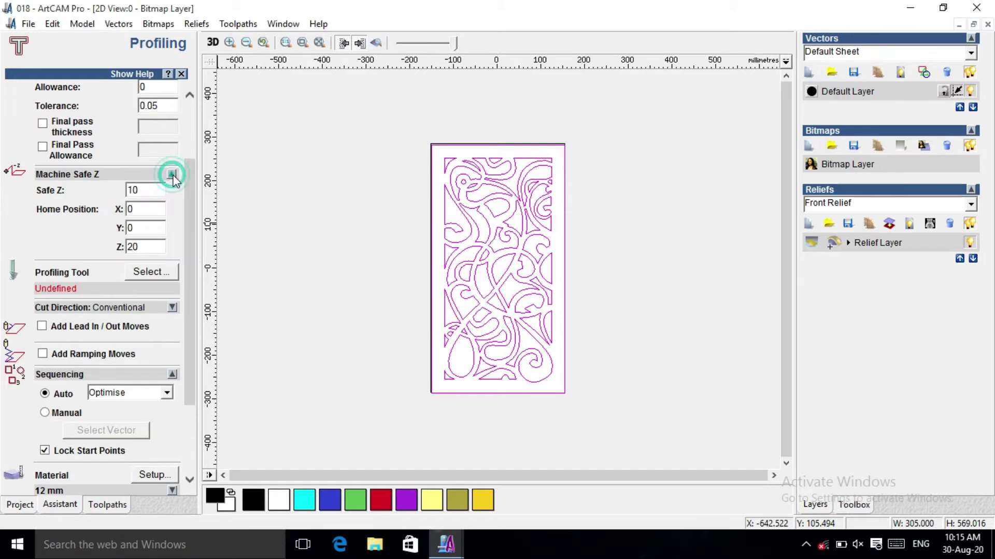
double_click(145, 190)
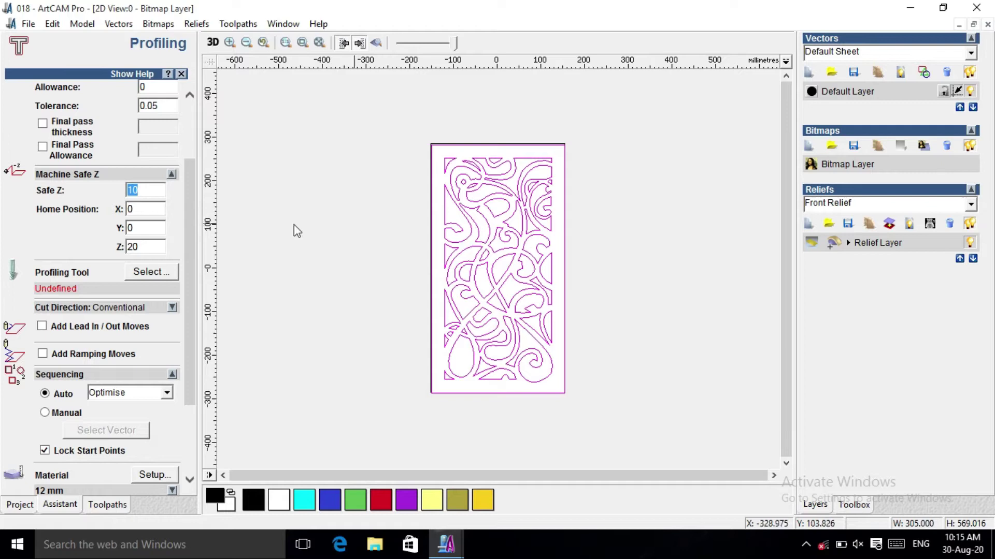
double_click(139, 191)
type("1")
- Open the tool database for the profiling tool and highlight End Mill 4 mm in the Wood or Plastic group
left_click_drag(189, 204, 189, 267)
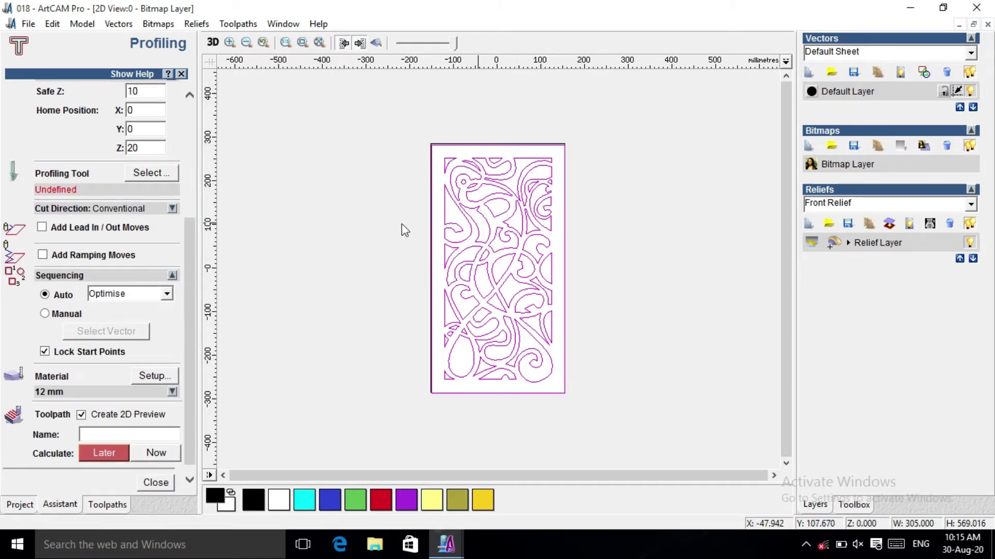
left_click(162, 173)
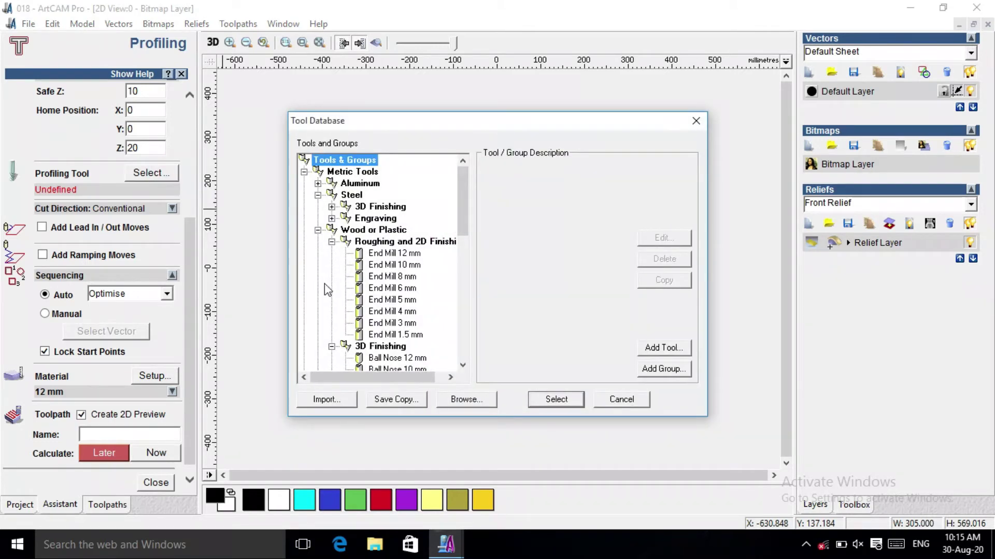
left_click(410, 312)
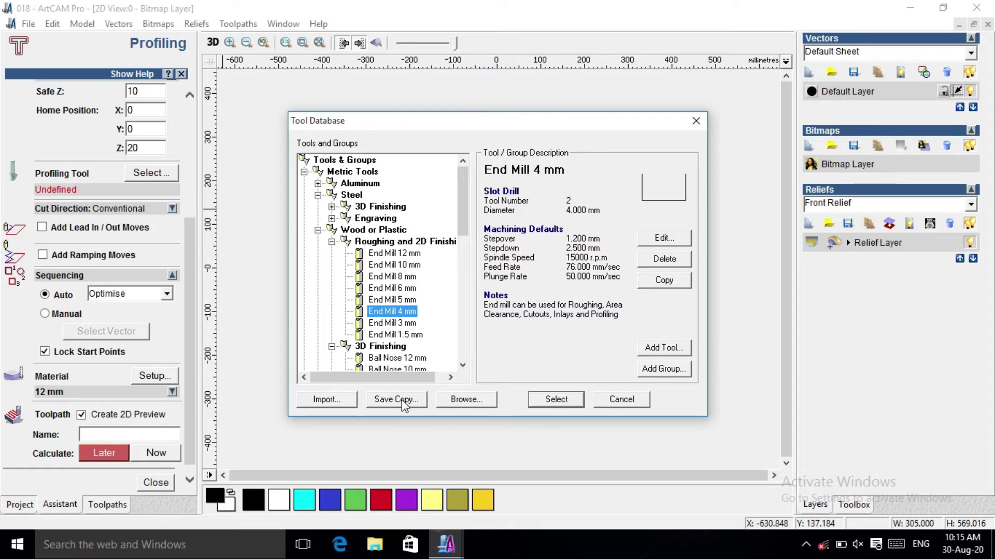
- Add a tool to the roughing and 2D finishing group described as endmill 2mm, with 2 mm diameter and 12 mm stepdown
left_click(671, 354)
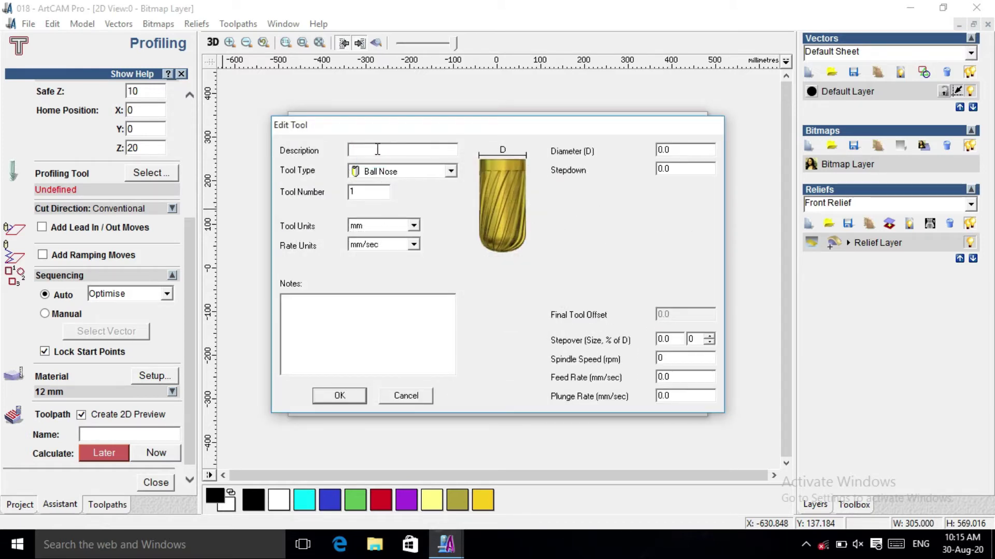
type("2mm")
left_click(673, 150)
type("2")
left_click(677, 171)
type("12")
- Give the new tool a 15000 rpm spindle speed, 300 mm/sec feed rate and 60 mm/sec plunge rate, and save it
left_click(673, 358)
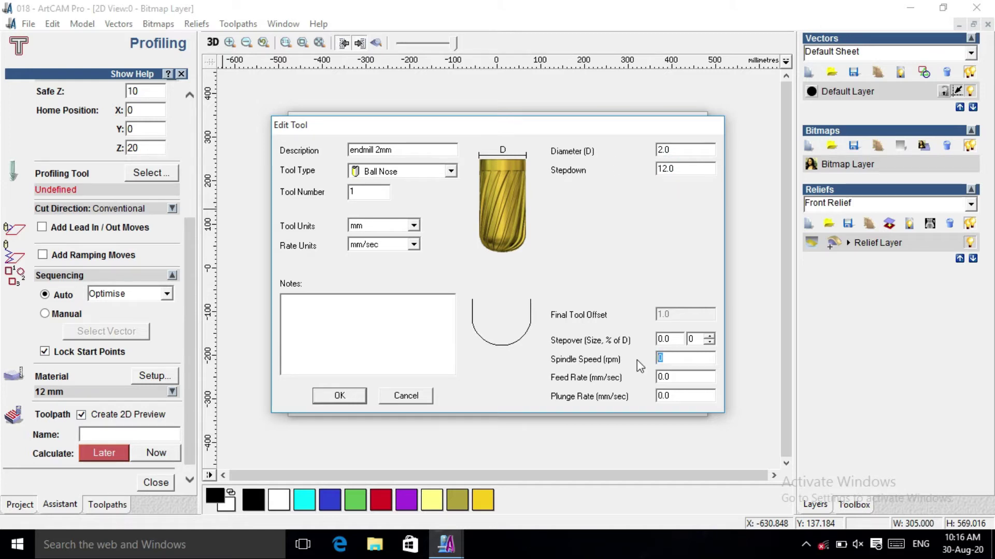
type("150")
type("3")
key("BackSpace")
key("Tab")
key("Tab")
left_click(340, 396)
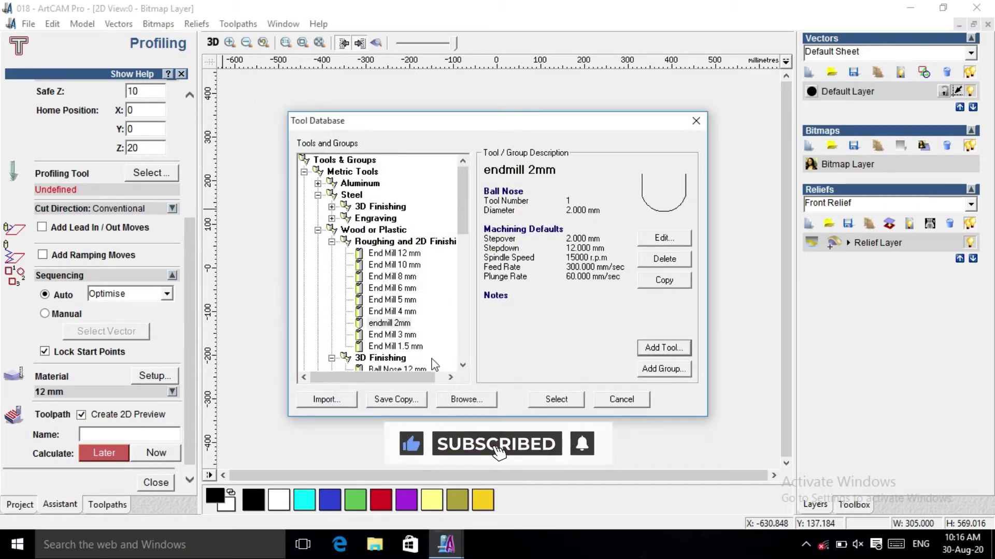
- Delete the endmill 2mm tool from the tool database
left_click(404, 323)
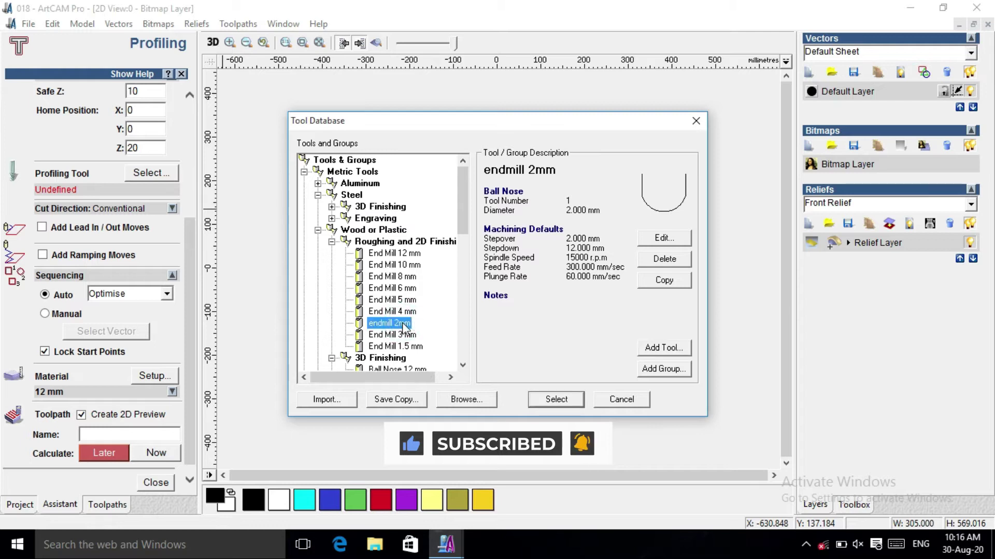
left_click(668, 264)
left_click(516, 304)
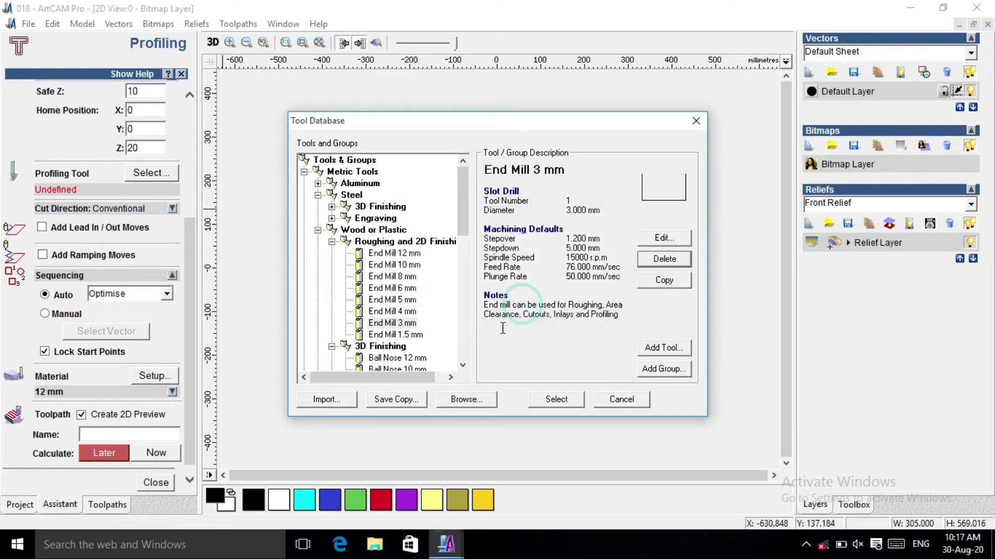
- Assign End Mill 4 mm as the profiling tool with 12 mm stepdown, 300 mm/sec feed, 60 mm/sec plunge and tool number 1
left_click(405, 312)
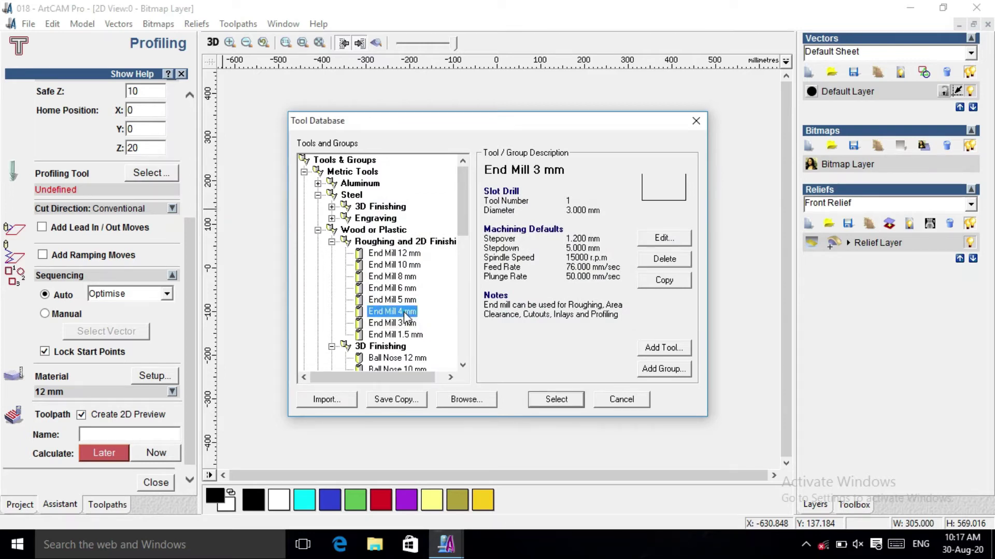
left_click(559, 403)
left_click(172, 190)
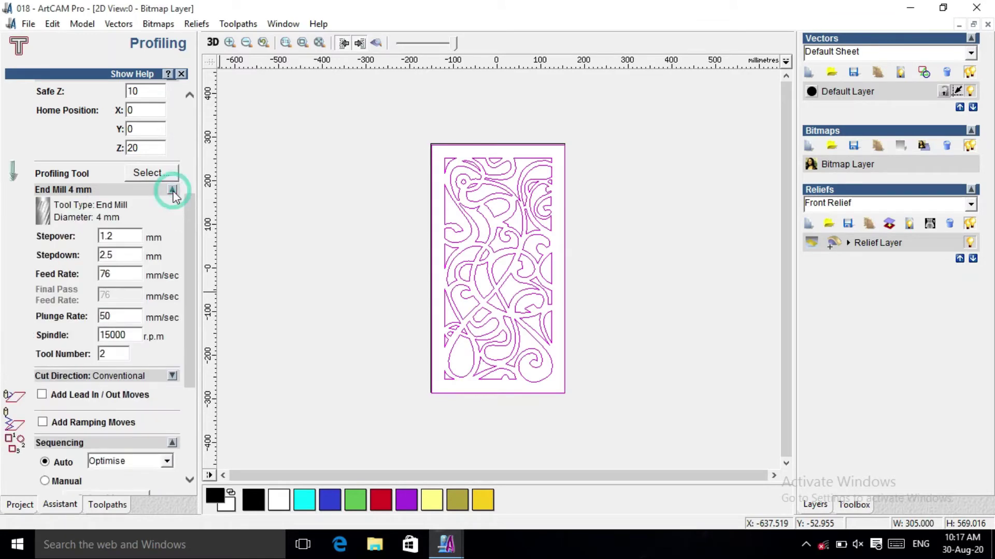
double_click(118, 258)
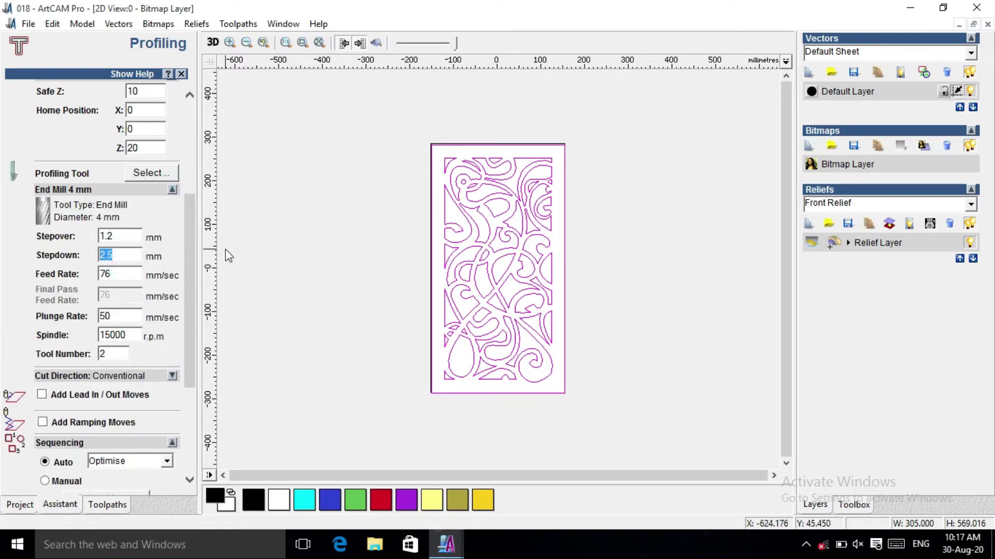
key("Tab")
key("Tab")
key("Tab")
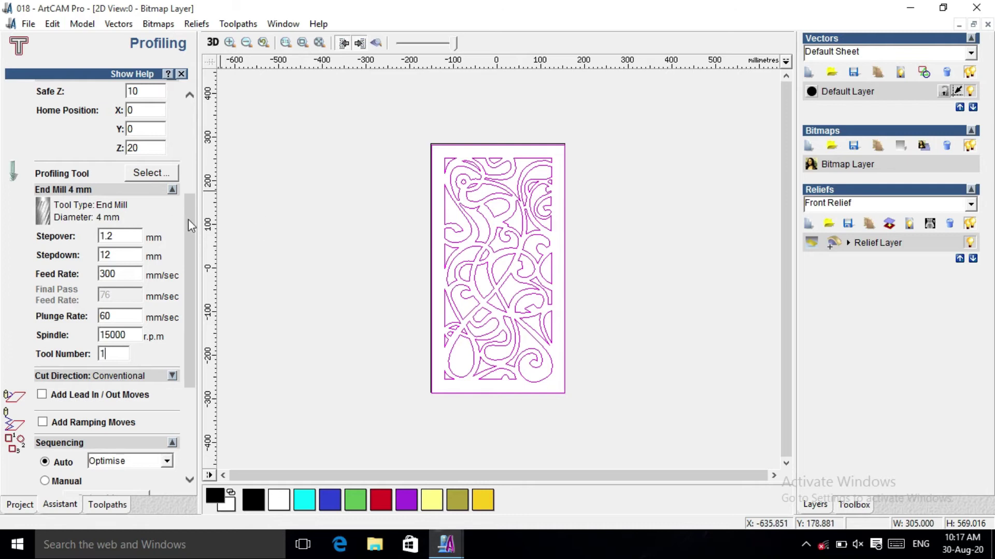
- Set the automatic sequencing to Bottom to Top and calculate the profile toolpath immediately
scroll(173, 203, "down", 5)
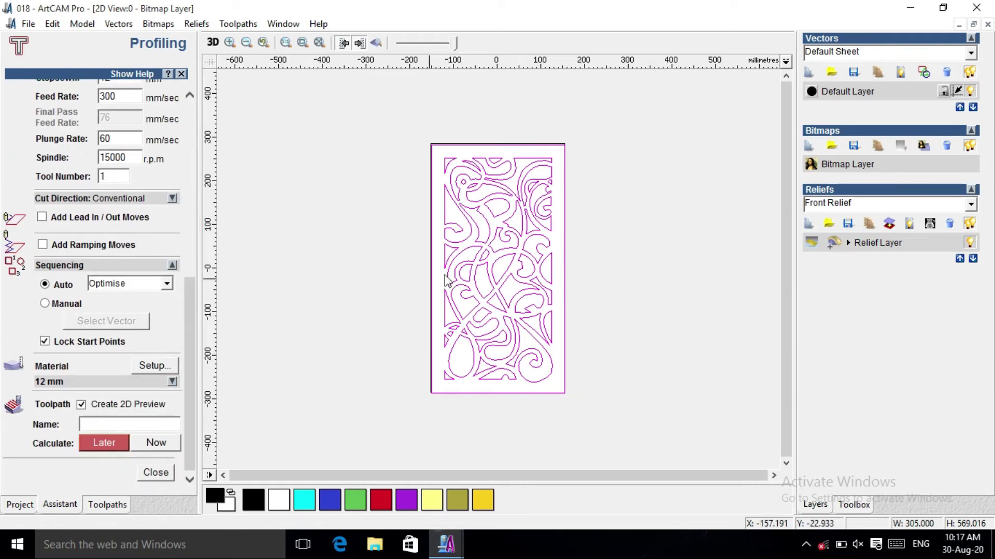
left_click(166, 285)
left_click(133, 343)
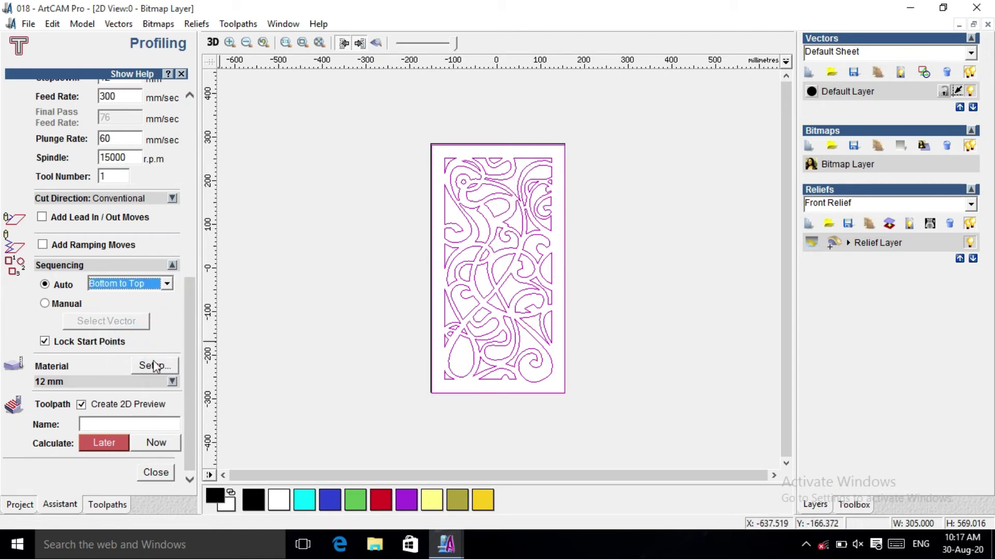
left_click(156, 444)
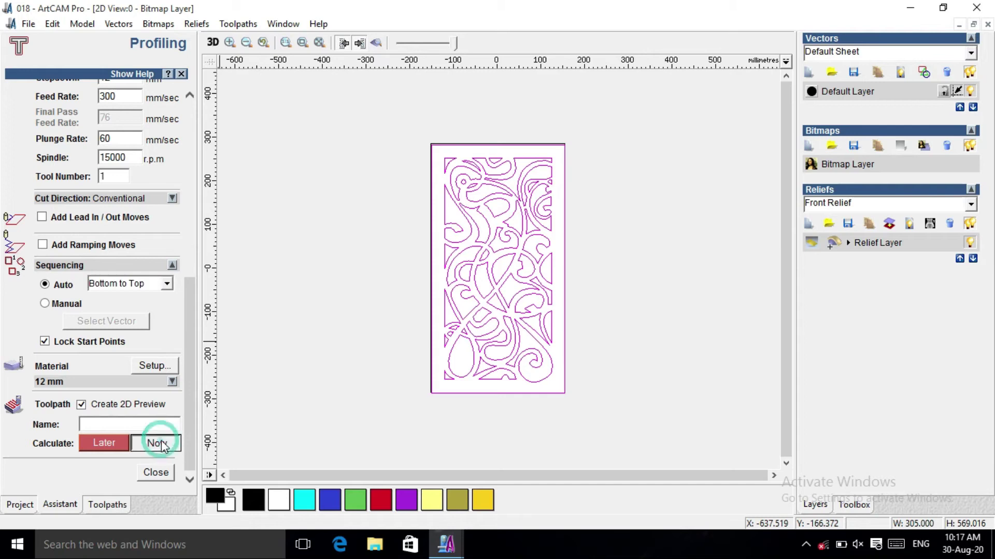
left_click(155, 473)
- Simulate the End Mill 4 mm profile toolpath on the block at Fast resolution
left_click(105, 441)
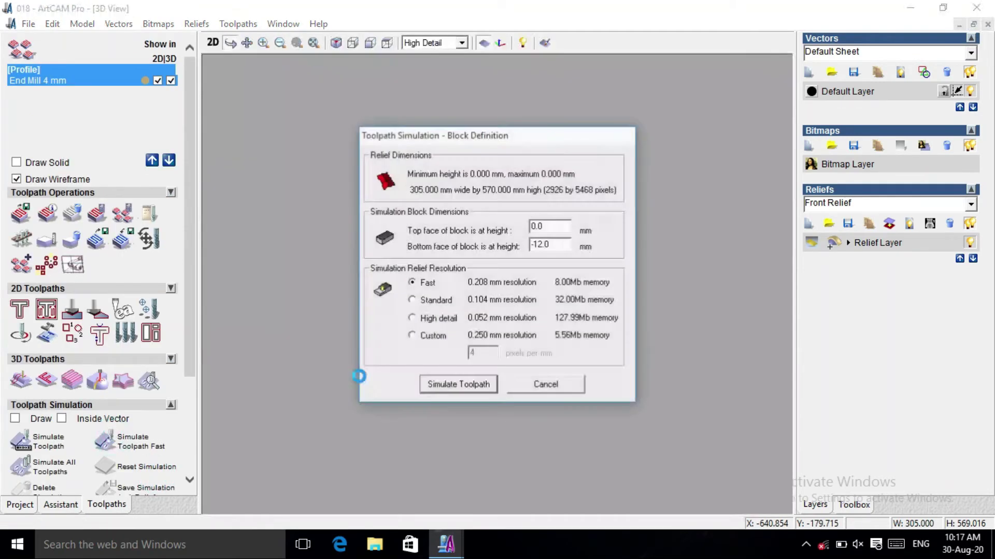
left_click(459, 383)
left_click_drag(471, 380, 505, 251)
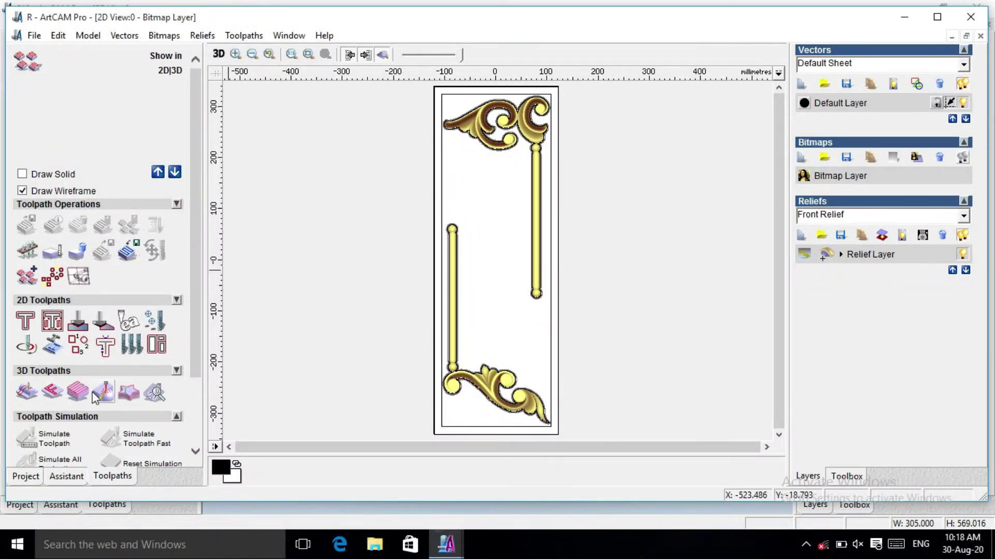
- Start a Machine Relief toolpath for the ornament with an automatic boundary, Offset strategy and an outside start point
left_click(24, 392)
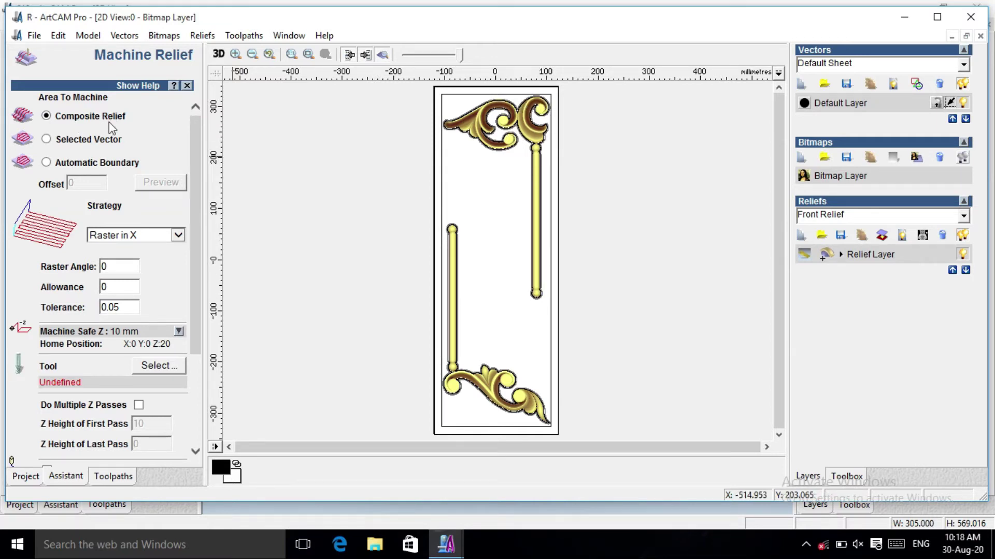
left_click(46, 163)
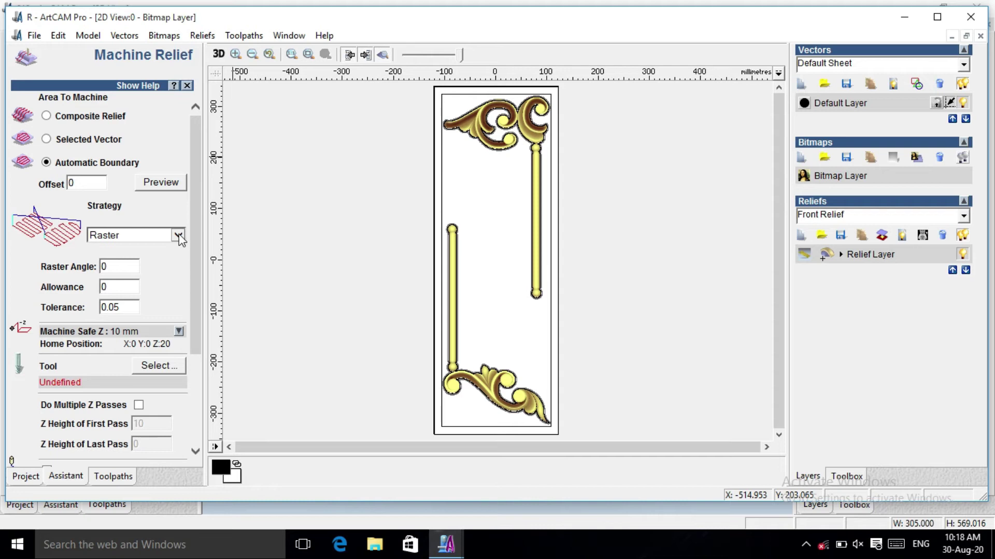
left_click(177, 236)
left_click(139, 248)
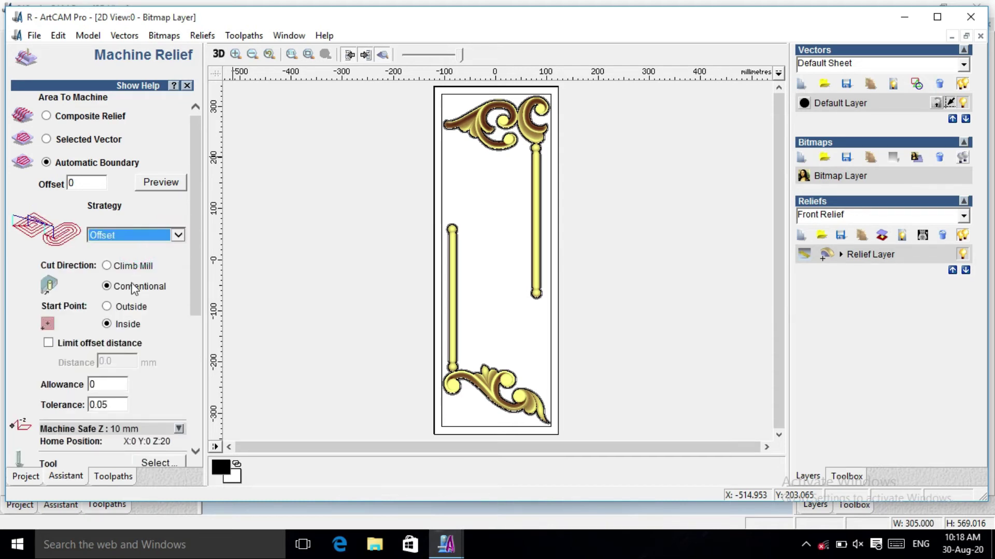
left_click(106, 307)
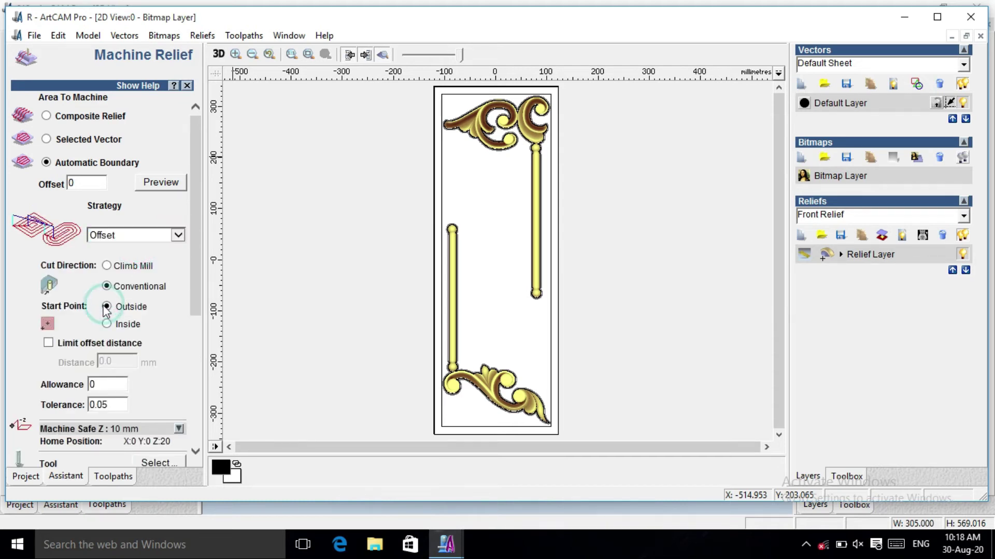
- Assign Ball Nose 5 mm from the 3D Finishing group as the relief machining tool
left_click_drag(195, 241, 172, 321)
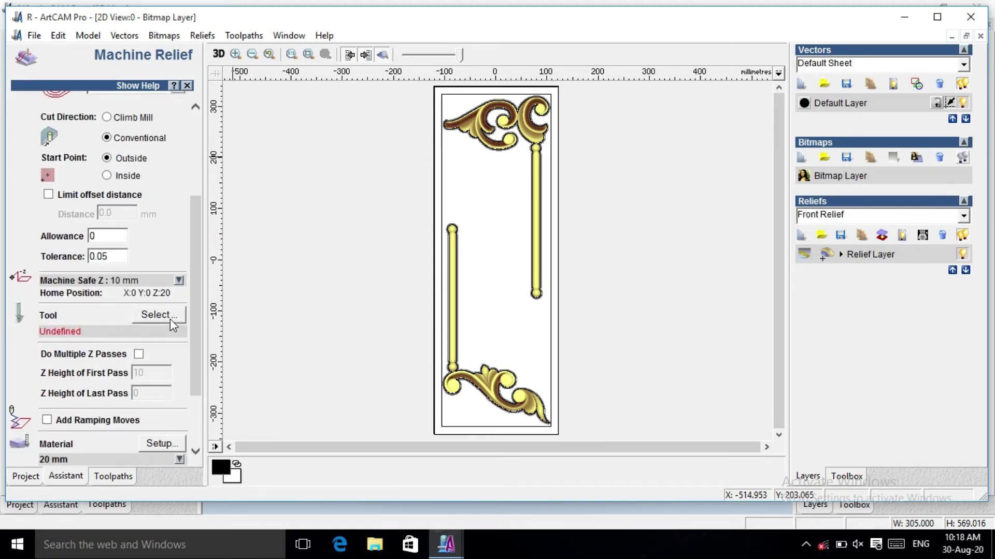
left_click(170, 318)
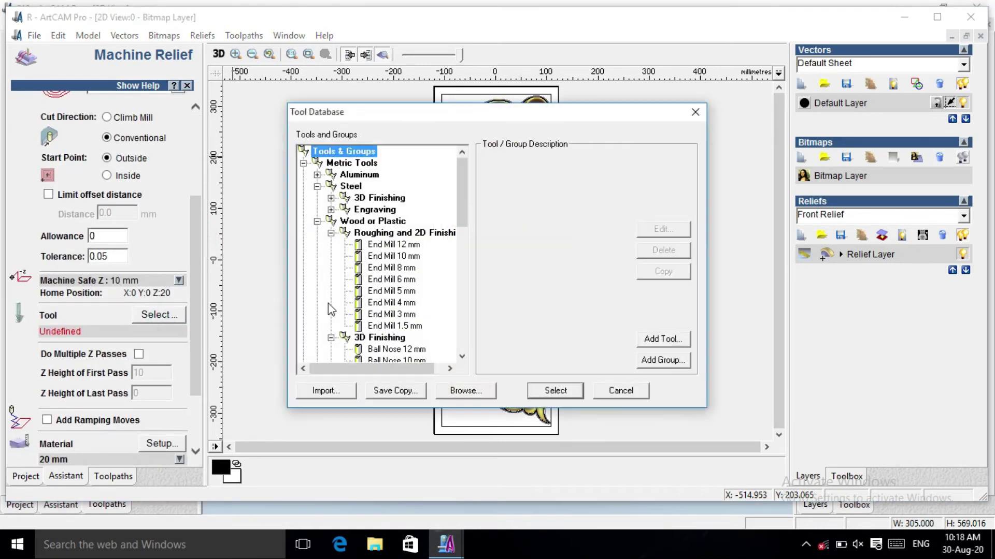
left_click_drag(467, 197, 466, 252)
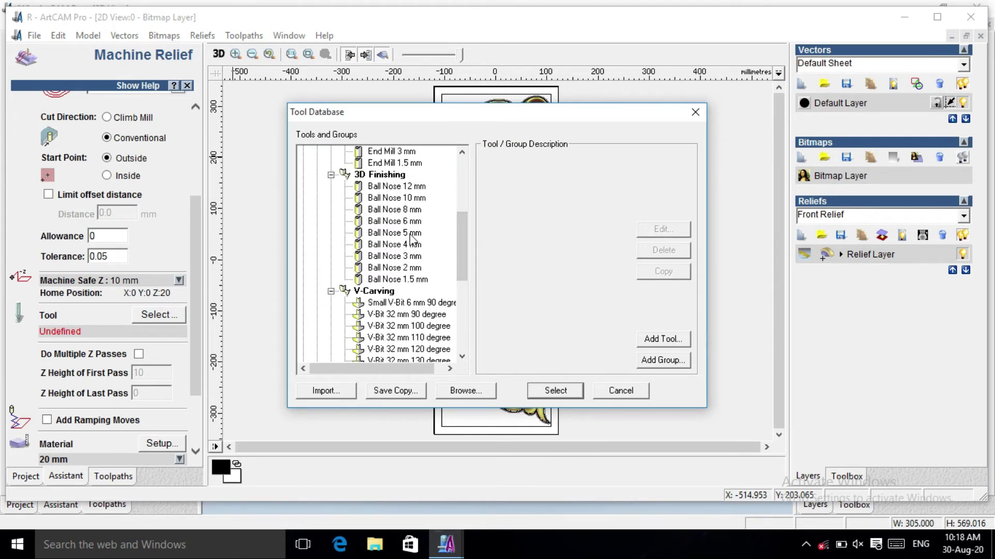
left_click(412, 235)
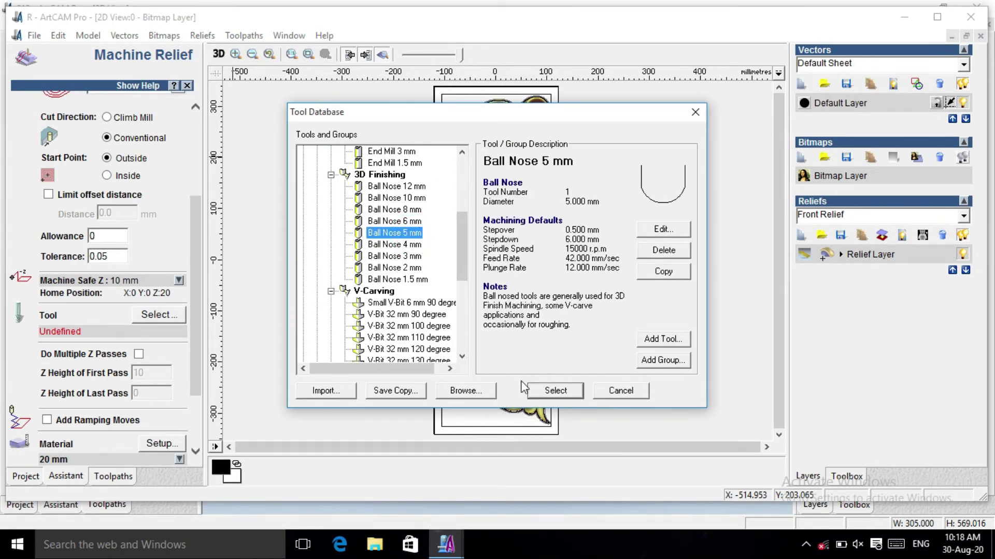
left_click(542, 393)
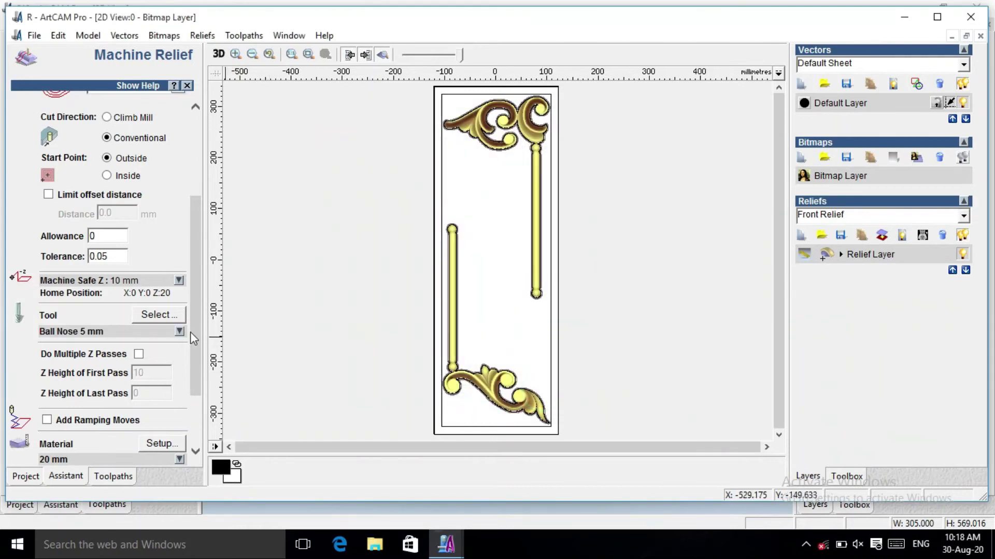
- Set the ball nose feed rate to 300 mm/sec and plunge rate to 60 mm/sec, and calculate the relief toolpath immediately
left_click(179, 332)
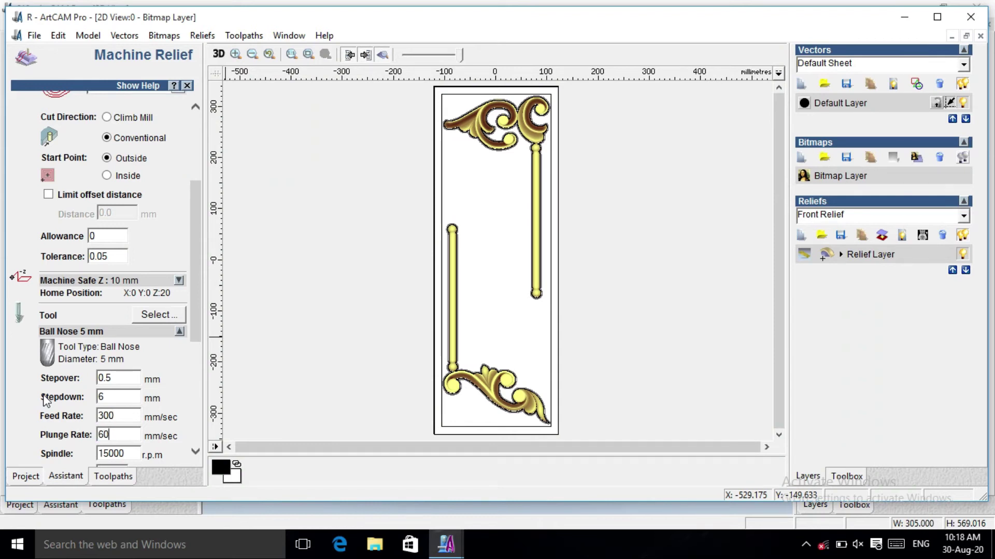
scroll(199, 310, "down", 3)
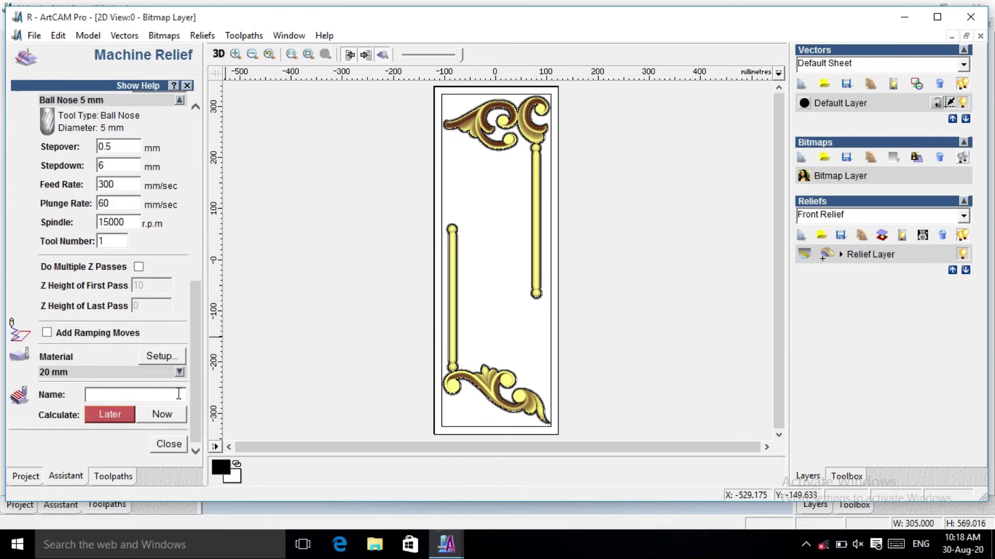
left_click(163, 414)
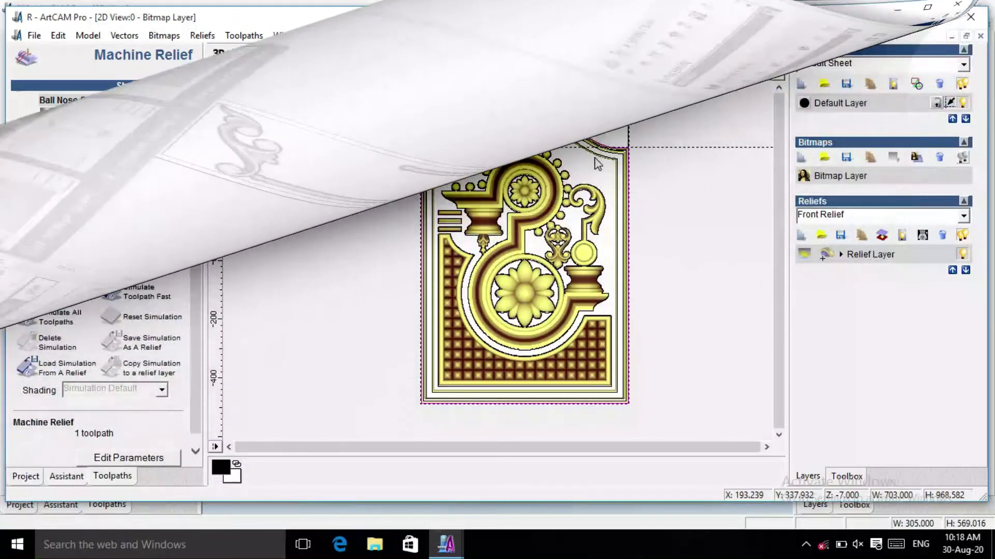
- Examine the arched border lines along the upper edge of the 969-704 panel relief
scroll(596, 161, "up", 1)
scroll(577, 161, "down", 1)
scroll(585, 153, "up", 1)
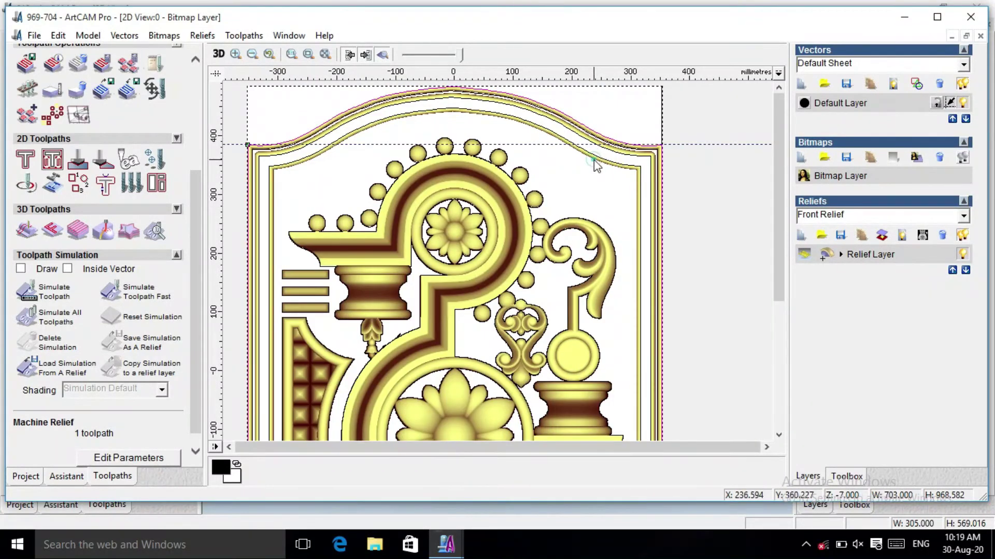
left_click(584, 164)
left_click(603, 139)
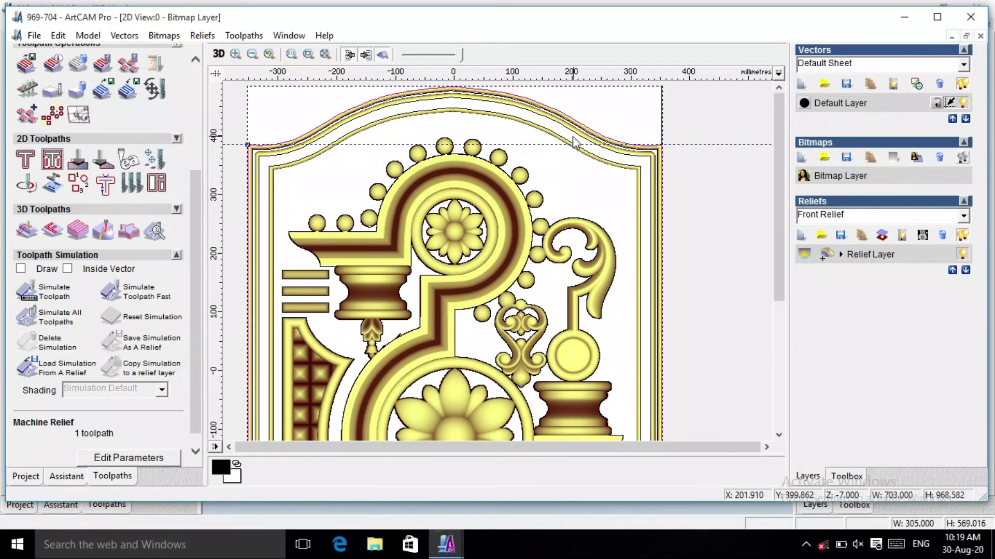
left_click(558, 124)
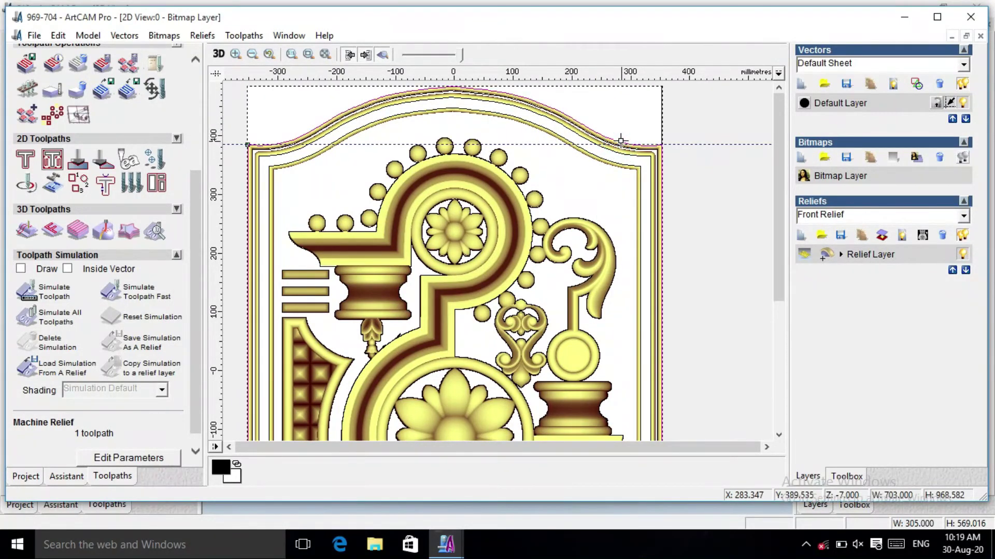
- Start a Machine Relief toolpath for the 969-704 panel limited to the selected vector, with Offset strategy and an outside start point
scroll(585, 144, "up", 2)
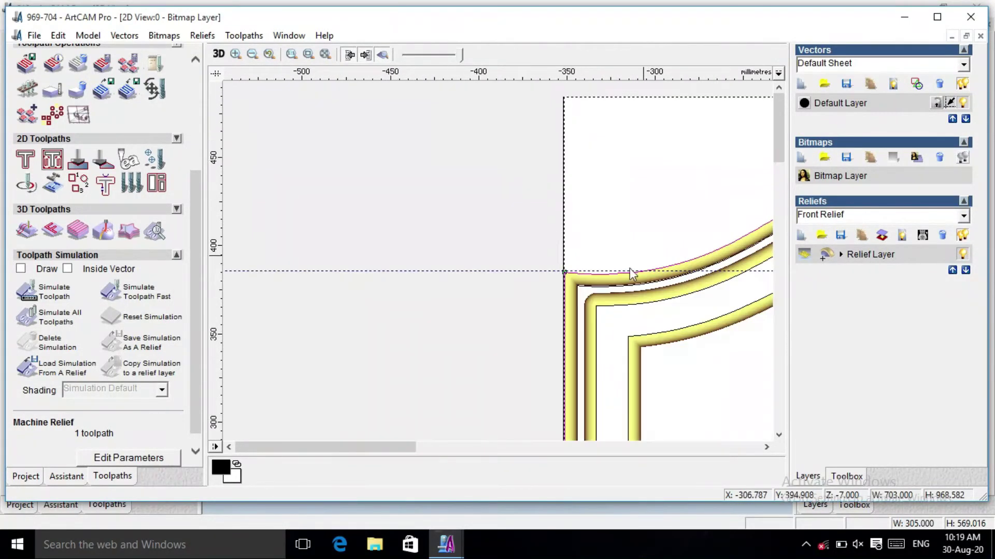
left_click(27, 231)
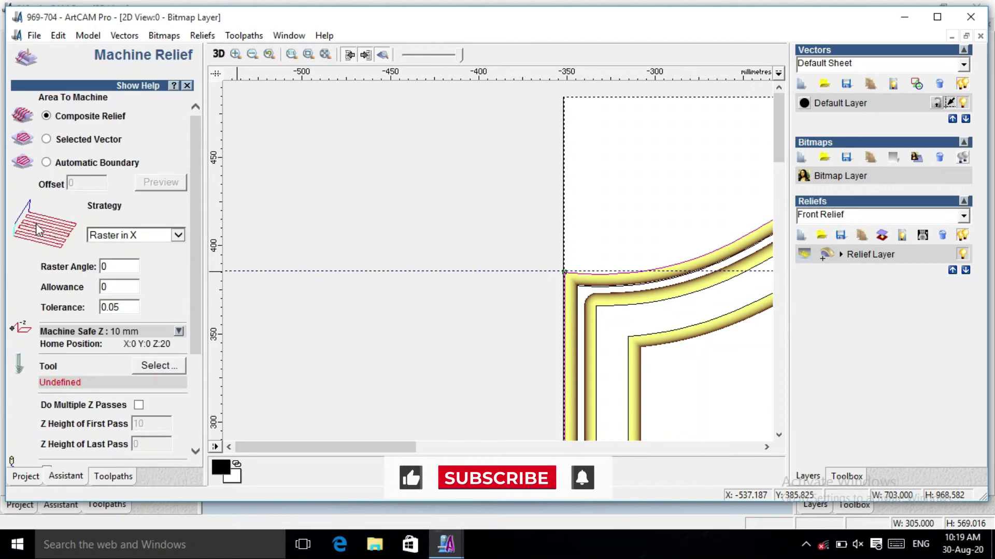
left_click(46, 138)
left_click(179, 237)
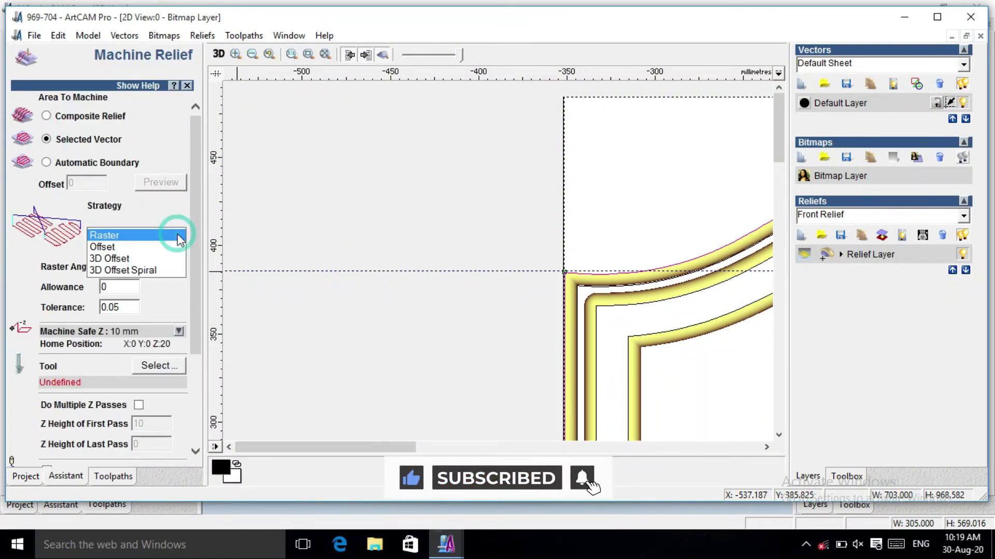
left_click(139, 247)
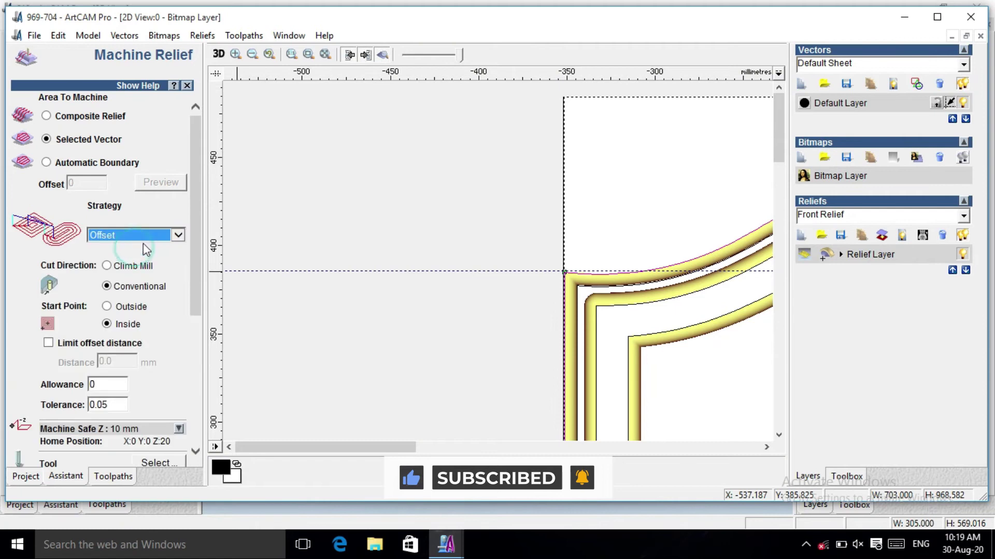
scroll(198, 210, "down", 3)
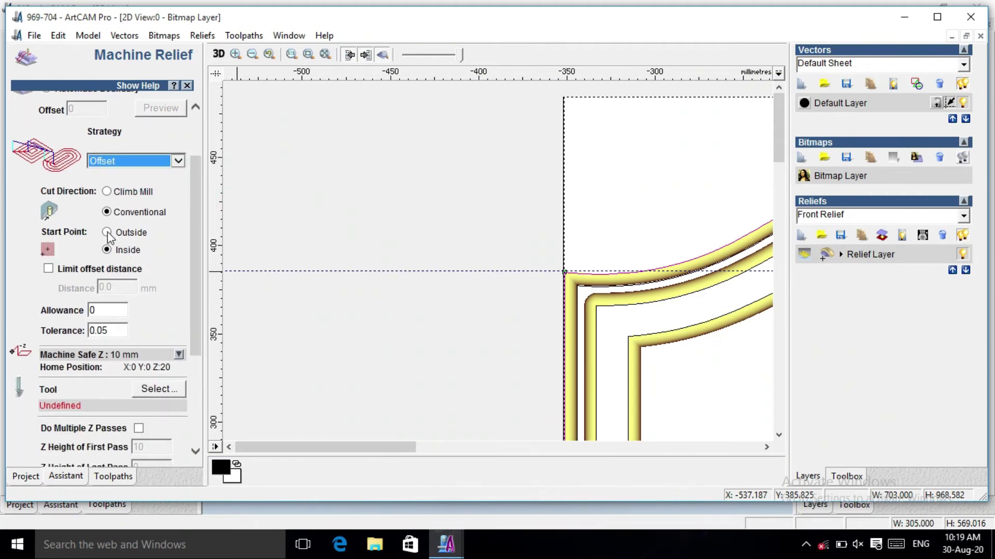
left_click(107, 233)
- Assign Ball Nose 5 mm from the 3D Finishing group as the tool for the panel's relief toolpath
left_click_drag(195, 223, 188, 315)
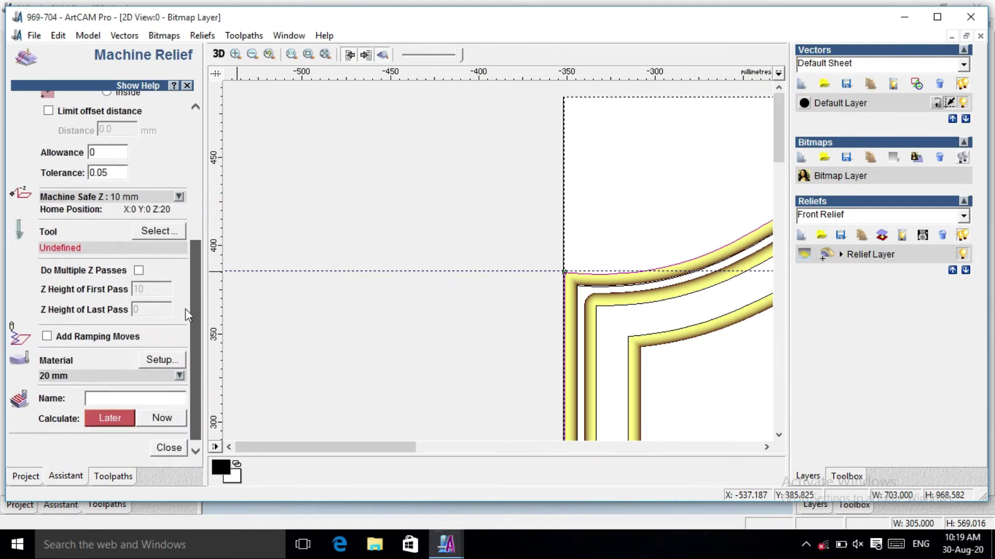
left_click(169, 231)
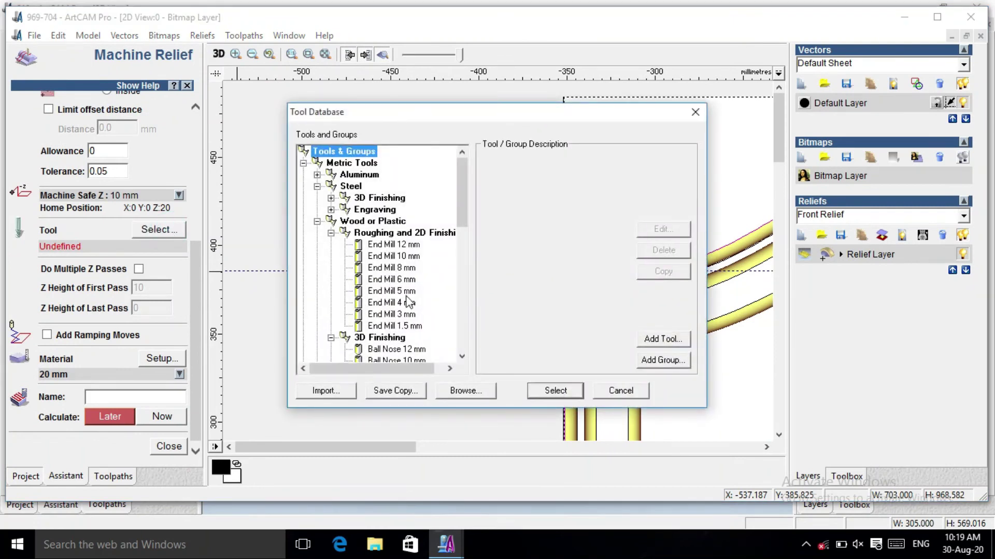
scroll(411, 294, "down", 3)
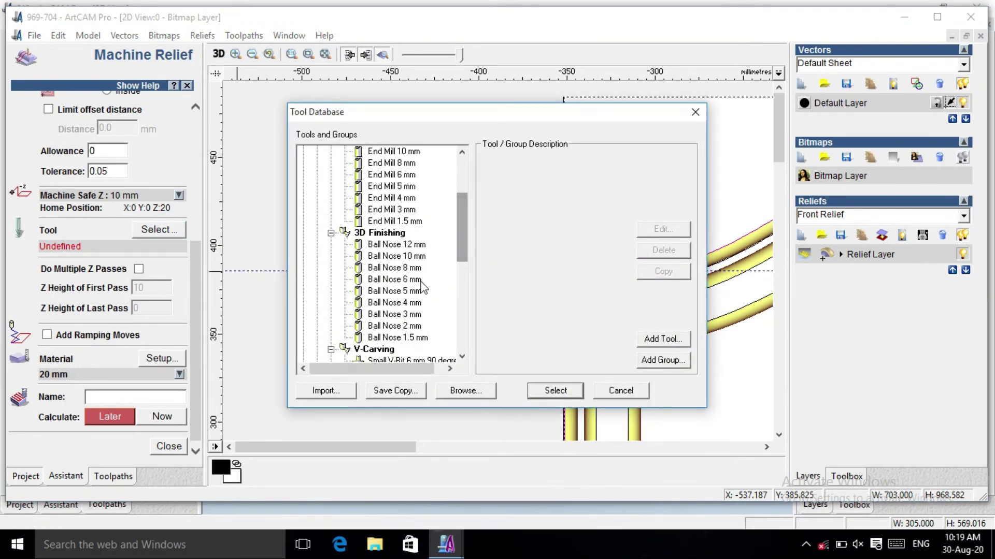
left_click(409, 291)
left_click(555, 390)
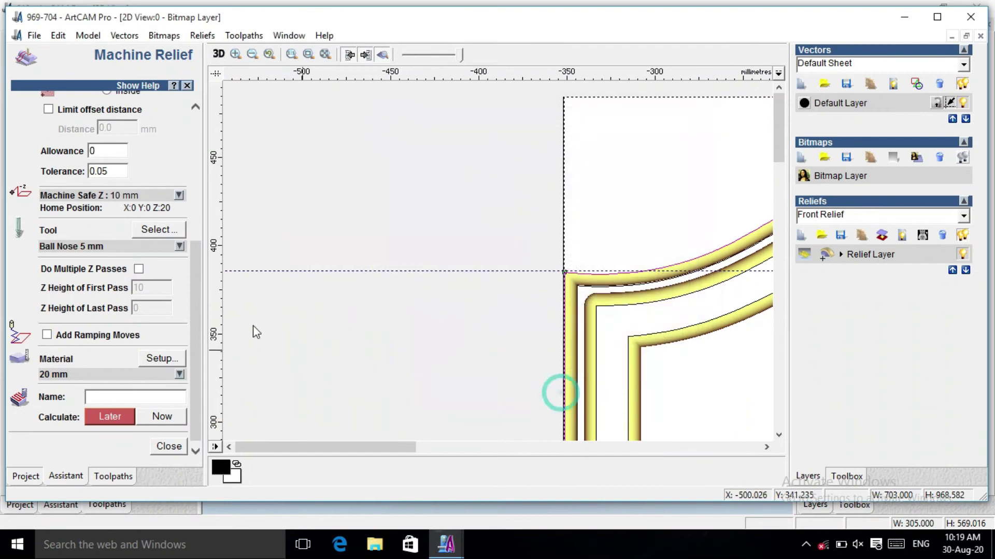
- Set the tool's feed rate to 300 mm/sec and plunge rate to 60 mm/sec, then calculate the panel's relief toolpath immediately
left_click(179, 246)
double_click(122, 291)
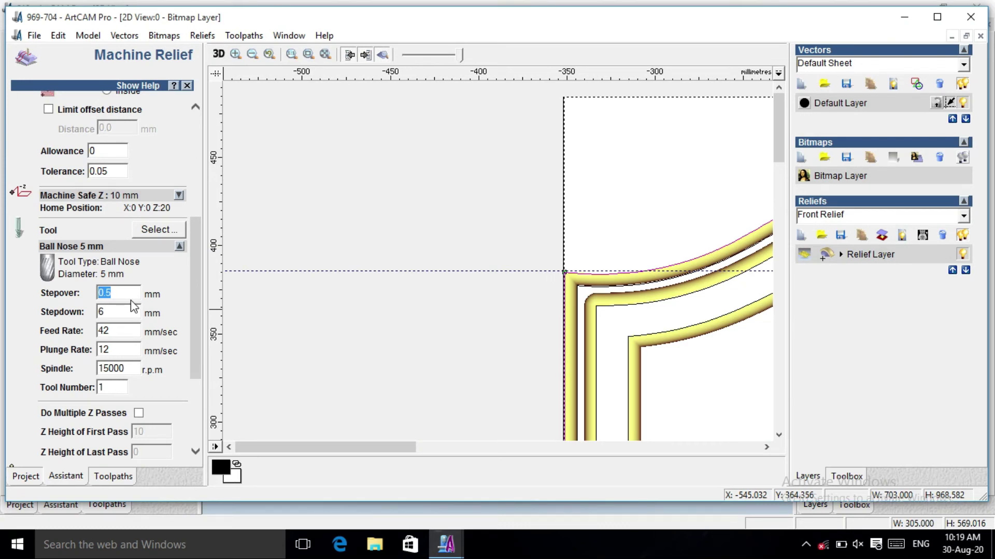
key("Tab")
key("Tab")
key("Tab")
scroll(198, 306, "down", 5)
key("Return")
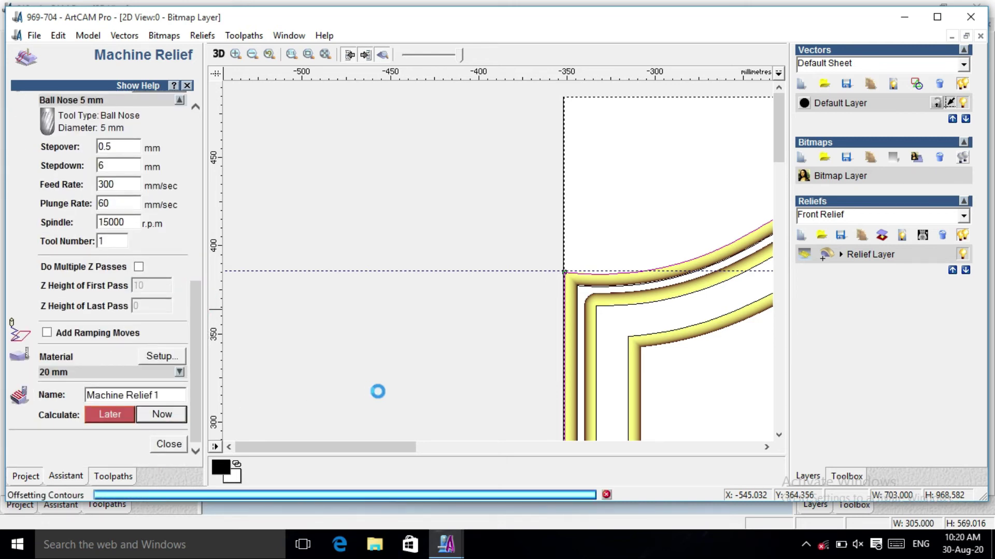
left_click(168, 444)
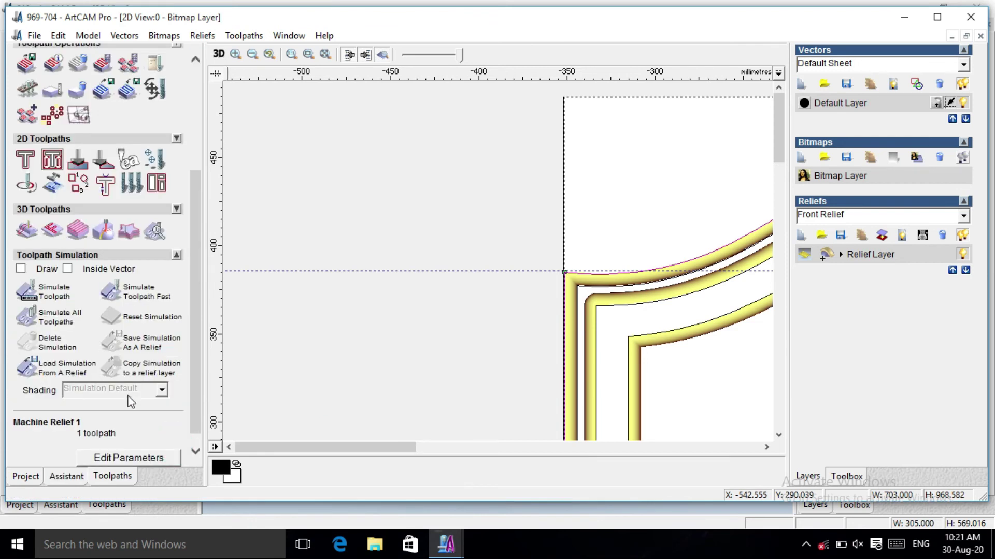
- Run a fast simulation of the panel's relief toolpath in the 3D view and check the machining time in the toolpath summary
left_click(117, 298)
left_click(476, 378)
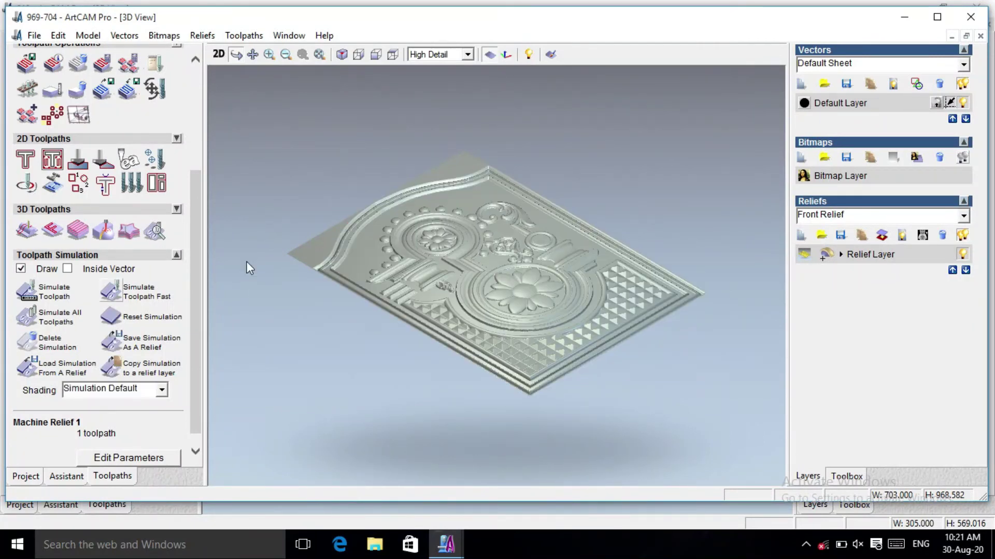
left_click_drag(462, 324, 408, 249)
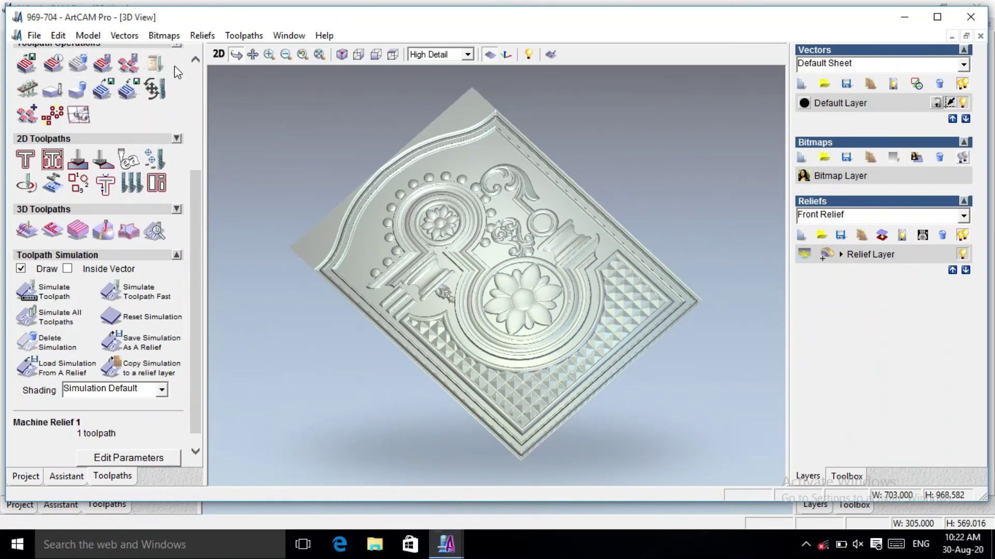
left_click(155, 64)
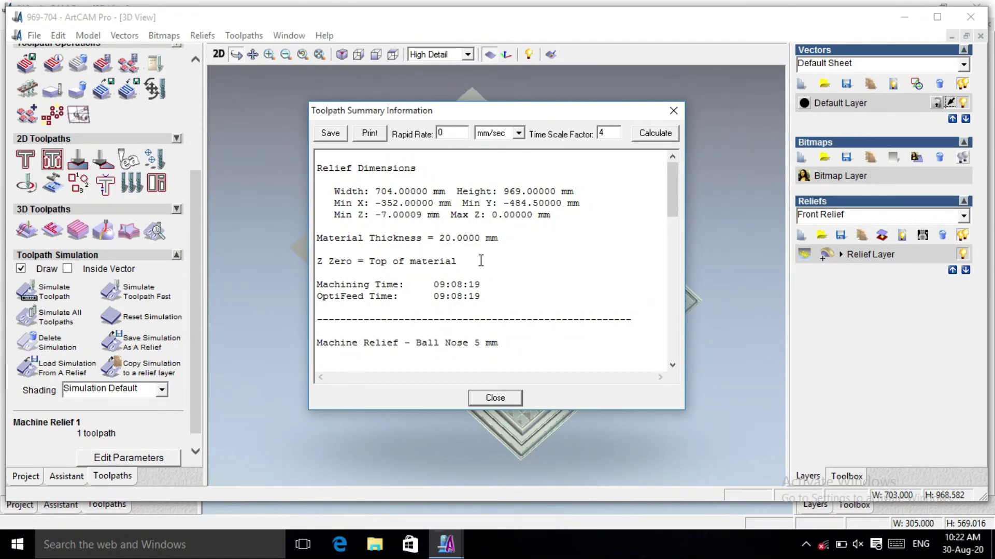
left_click(495, 398)
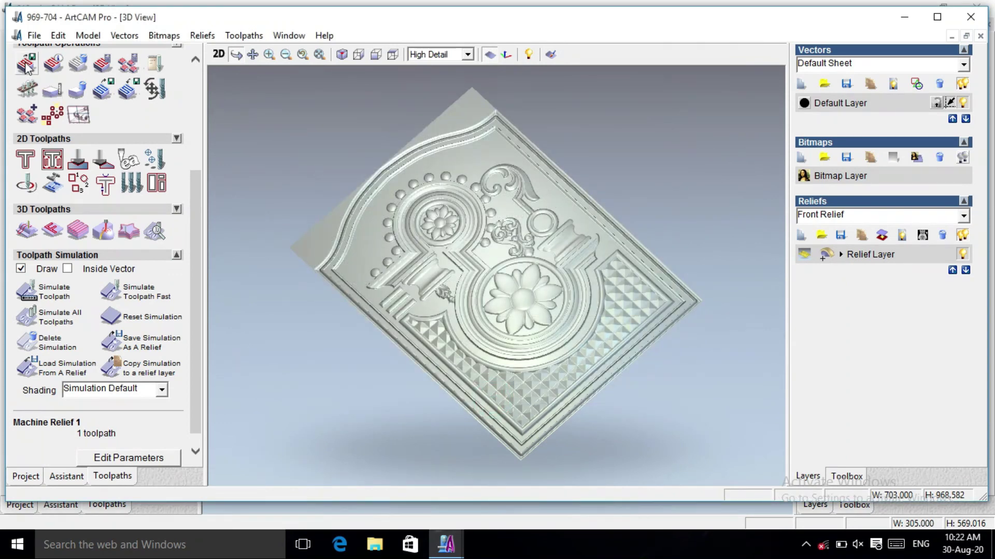
- Open the toolpath saving options for the panel's Ball Nose 5 mm relief toolpath
left_click(27, 64)
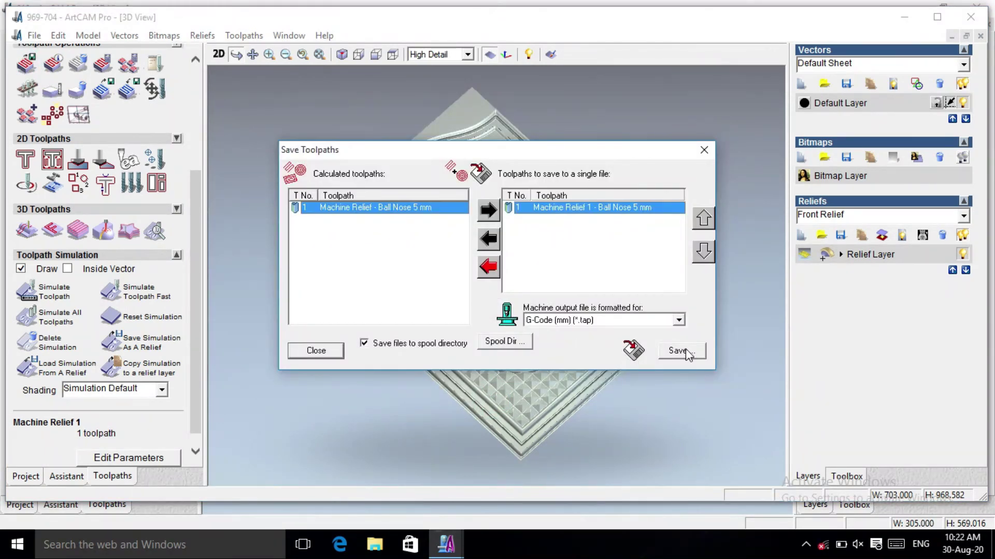